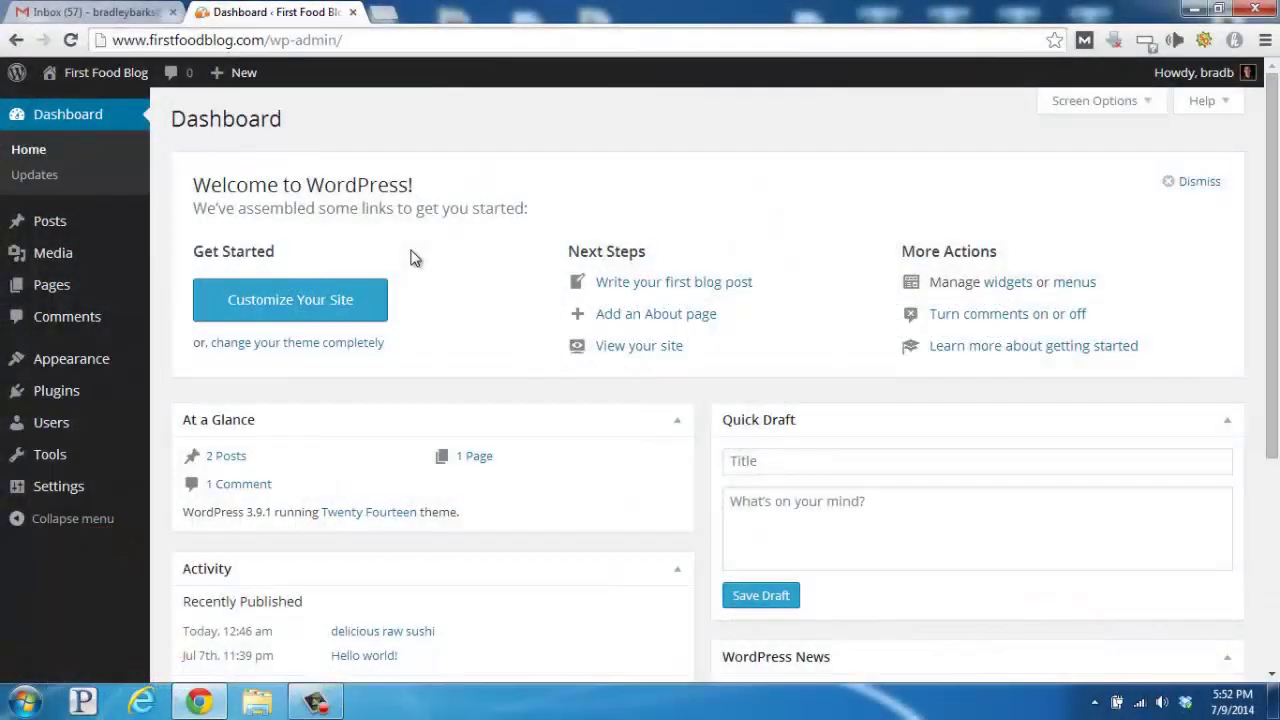
From the Pages list, start a new blank page with Add New
mouse_move(80, 293)
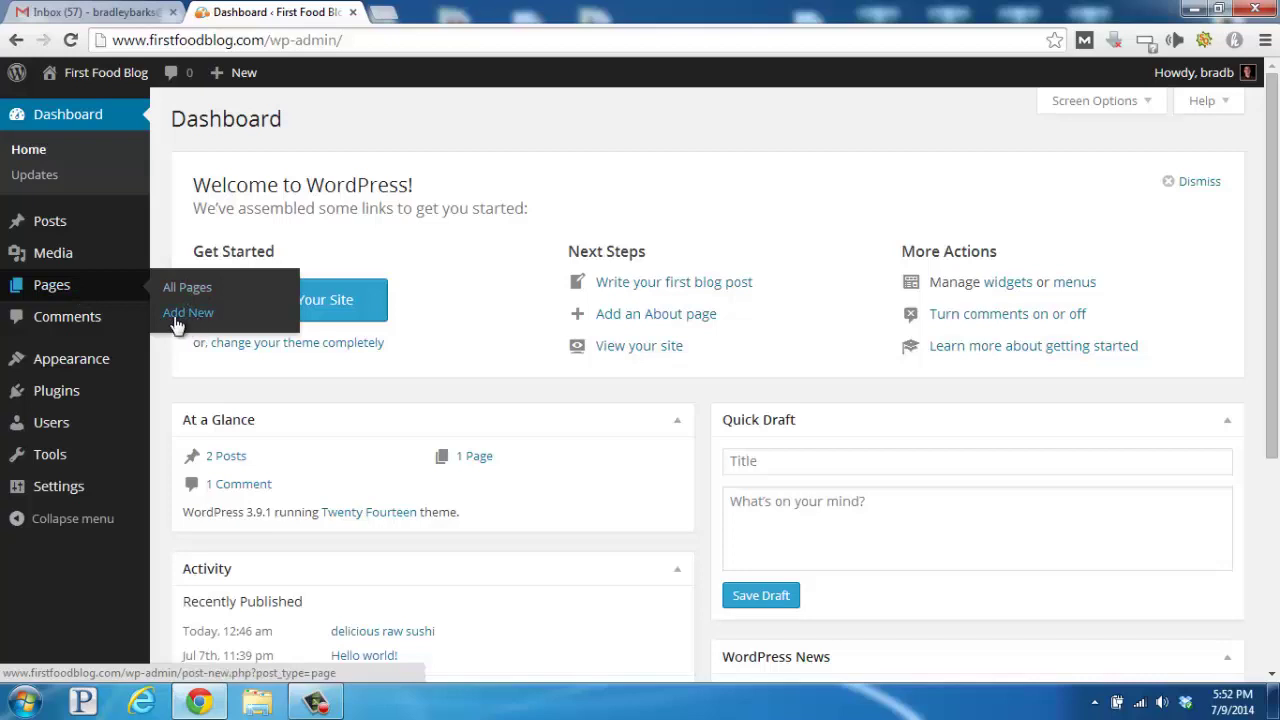
click(58, 287)
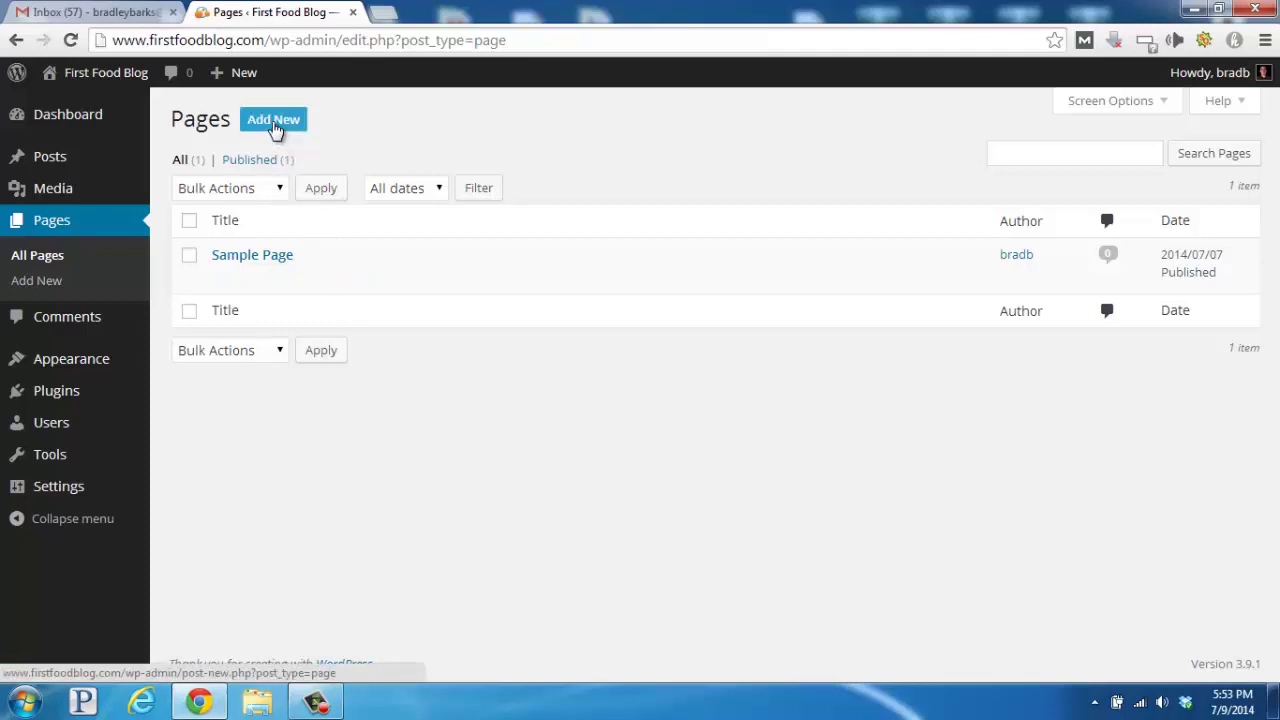
click(274, 121)
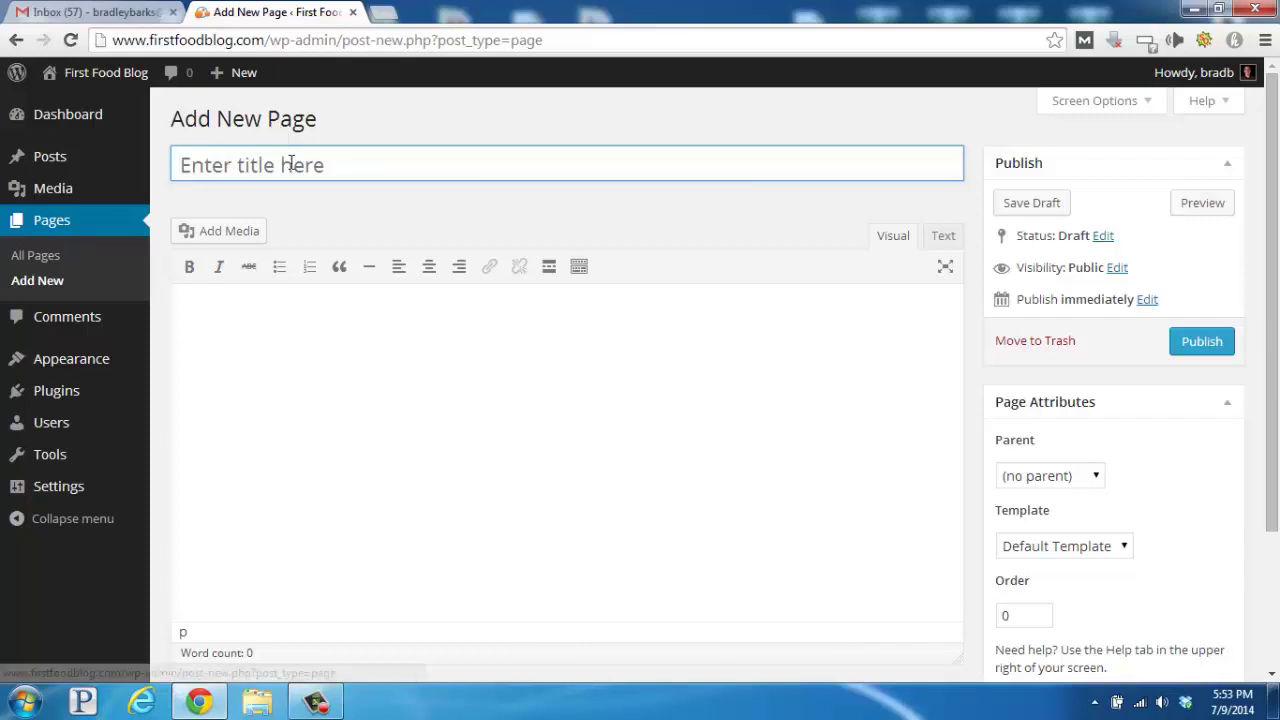
Title the page 'about me' and write a bio paragraph about sharing family recipes and tips
click(292, 162)
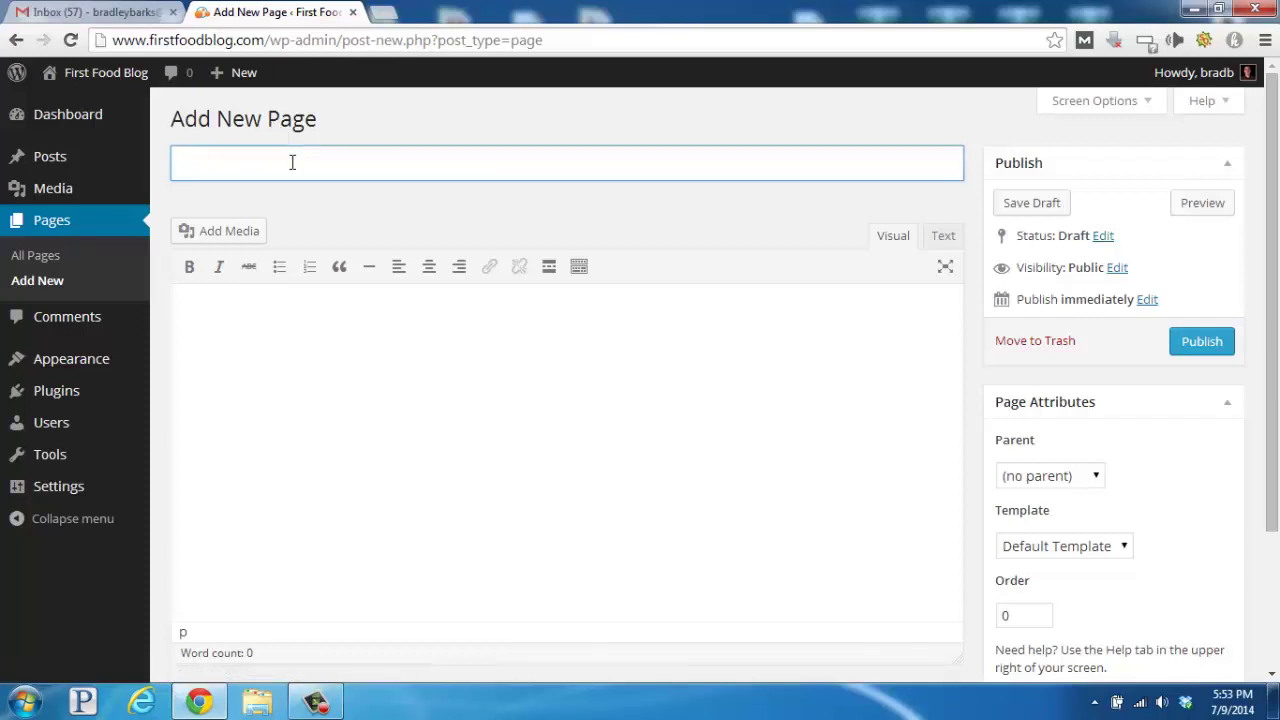
text(about me)
click(298, 348)
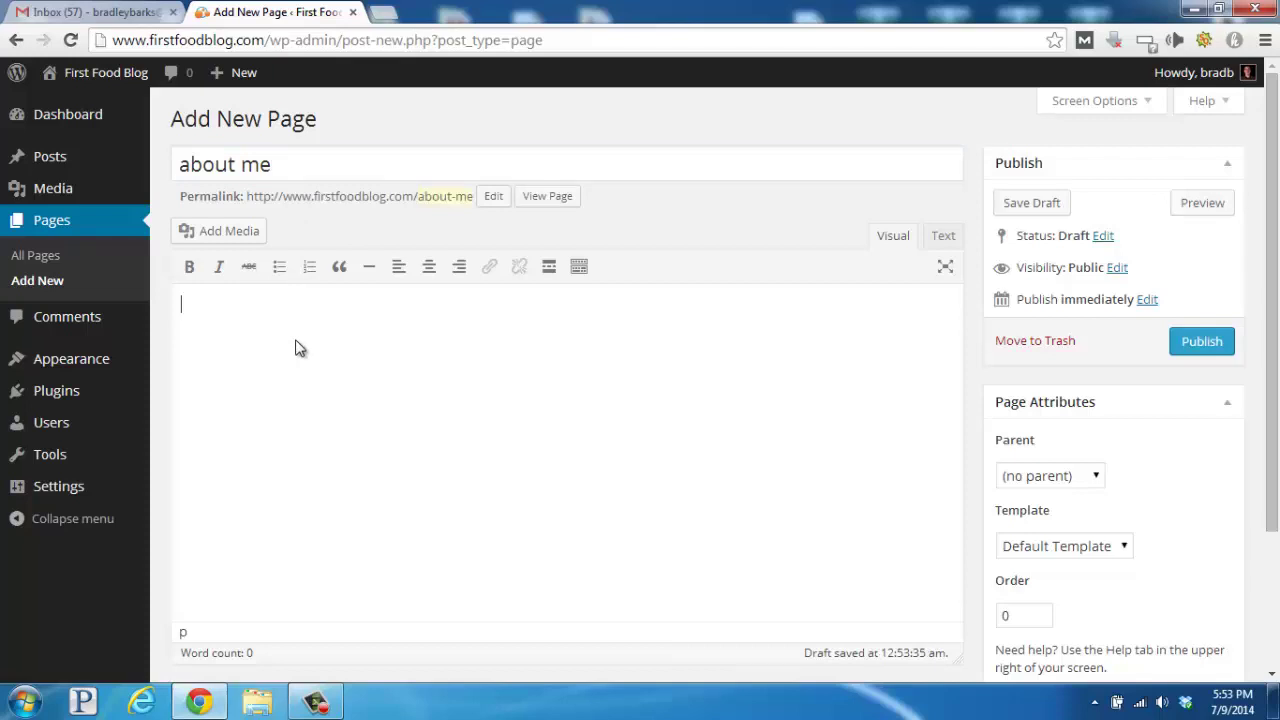
text(hi, my name is Brad and I've b)
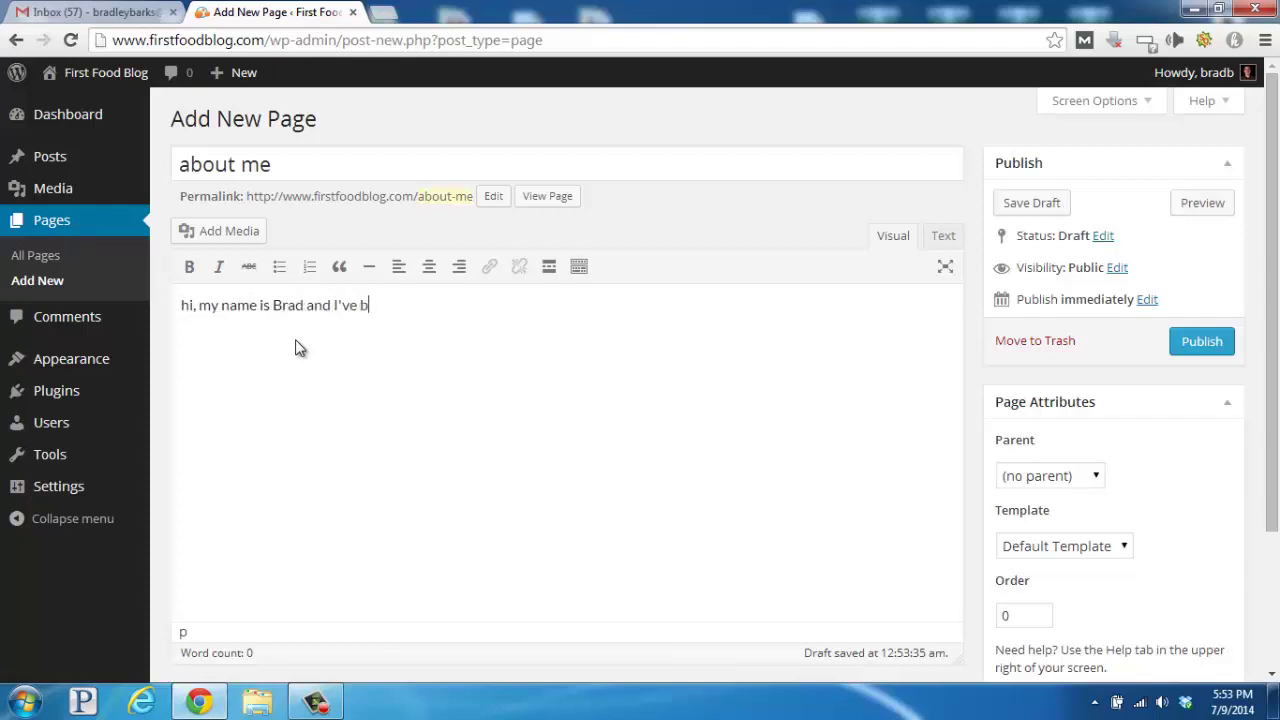
text(een utilizing family recipes f)
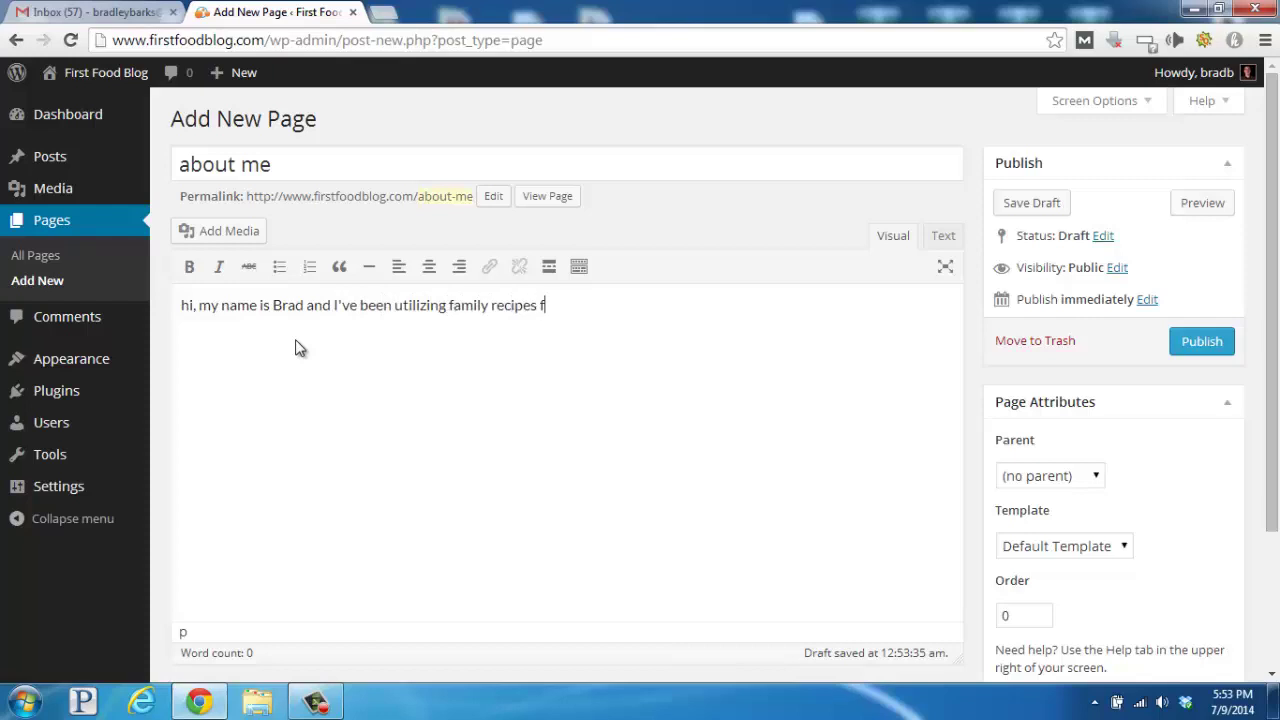
text(or over a decade)
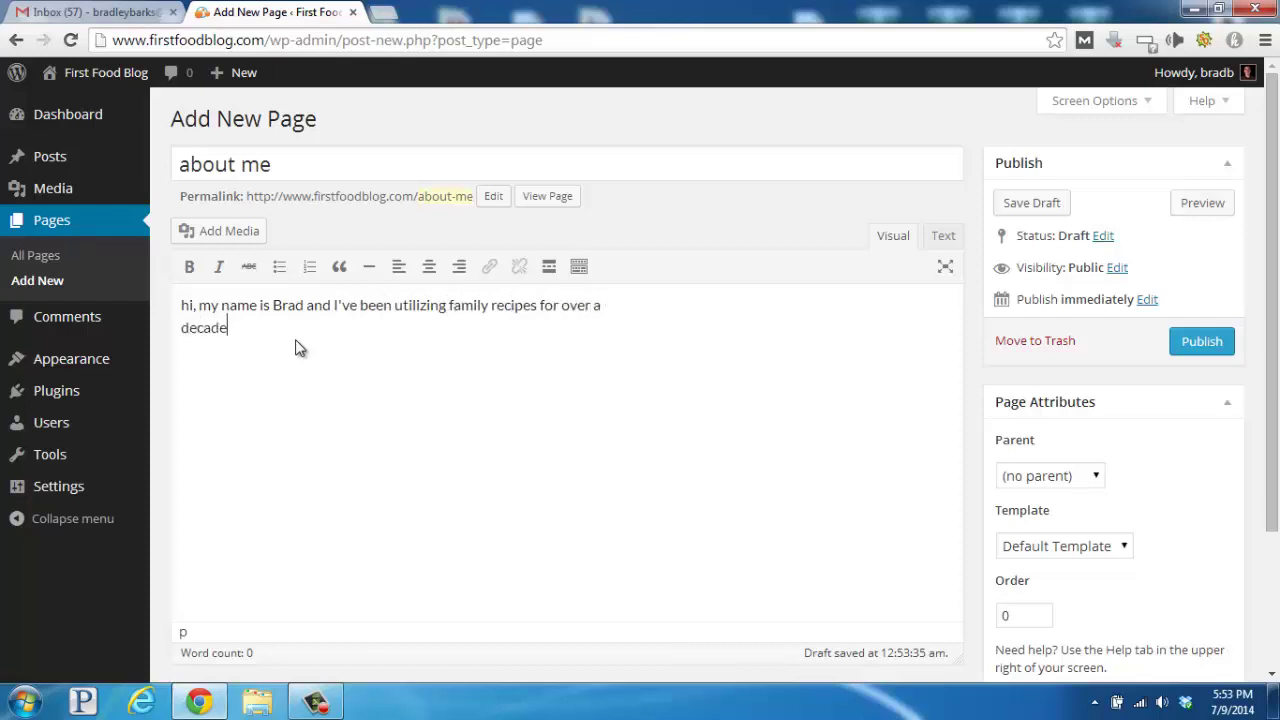
text( now - on my blog I'm going to share )
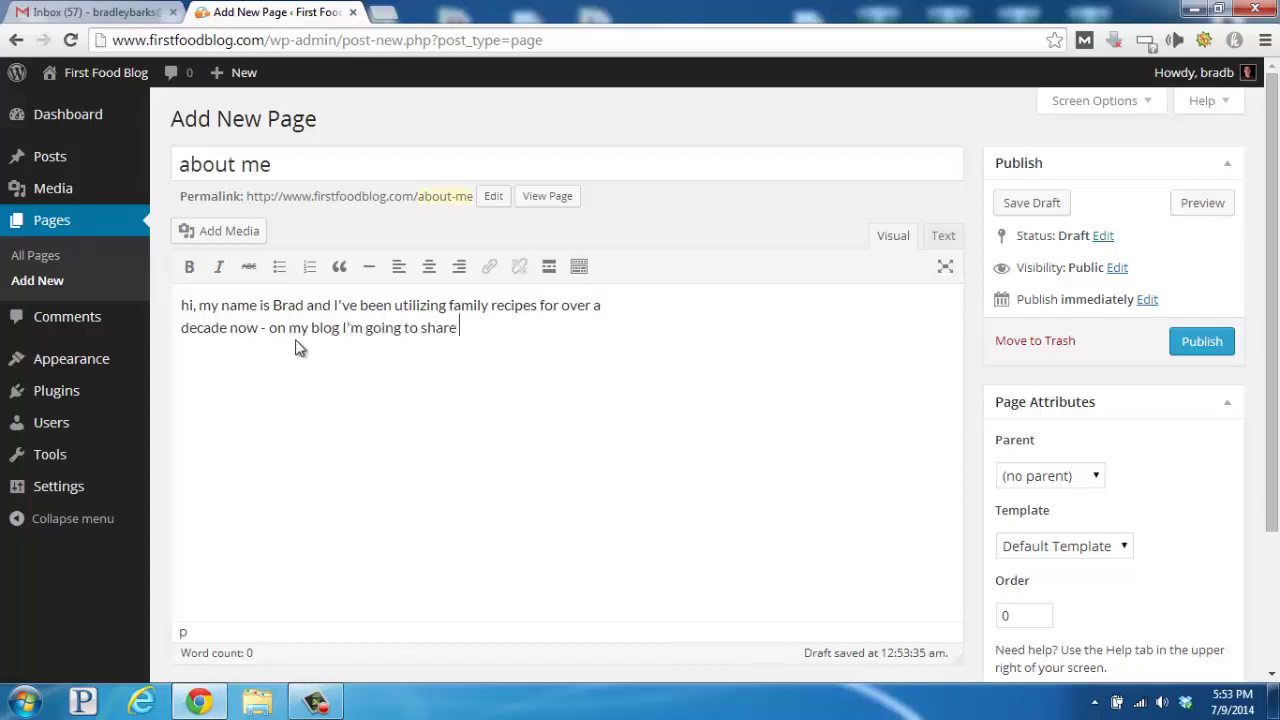
text(some of my best)
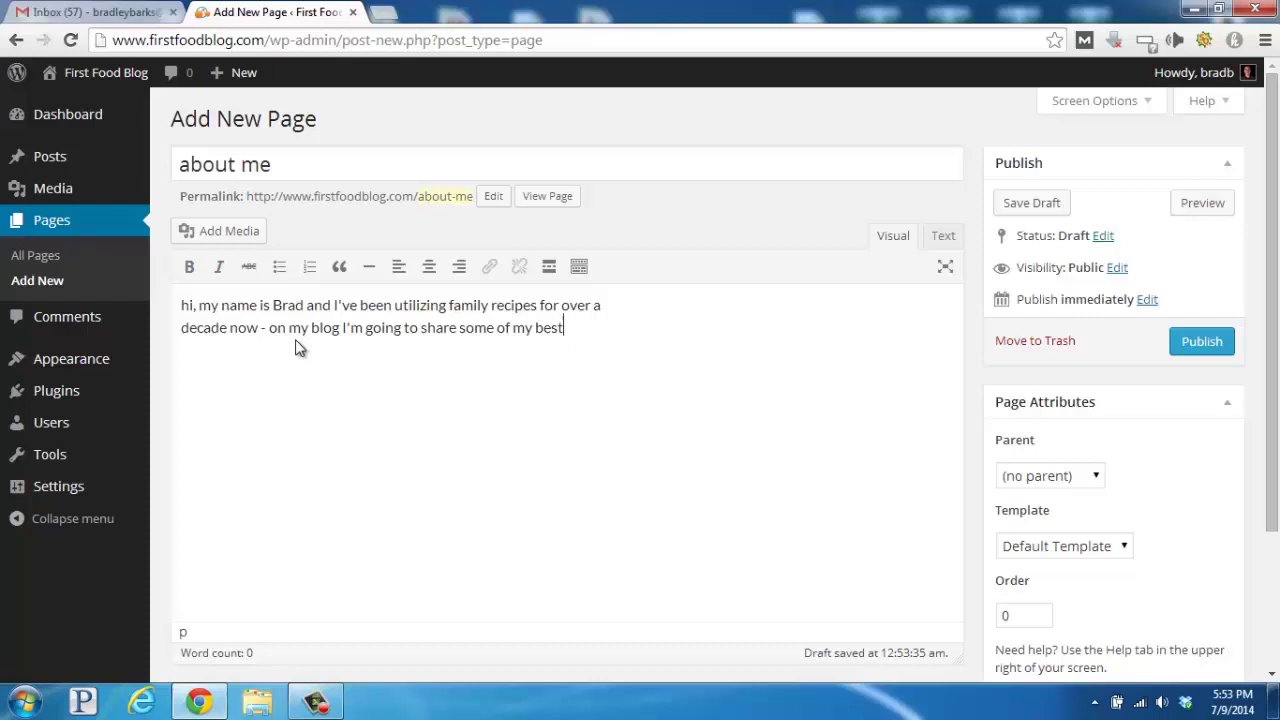
text(, most tasty trip)
text(es)
key(BackSpace)
key(BackSpace)
key(BackSpace)
key(BackSpace)
key(BackSpace)
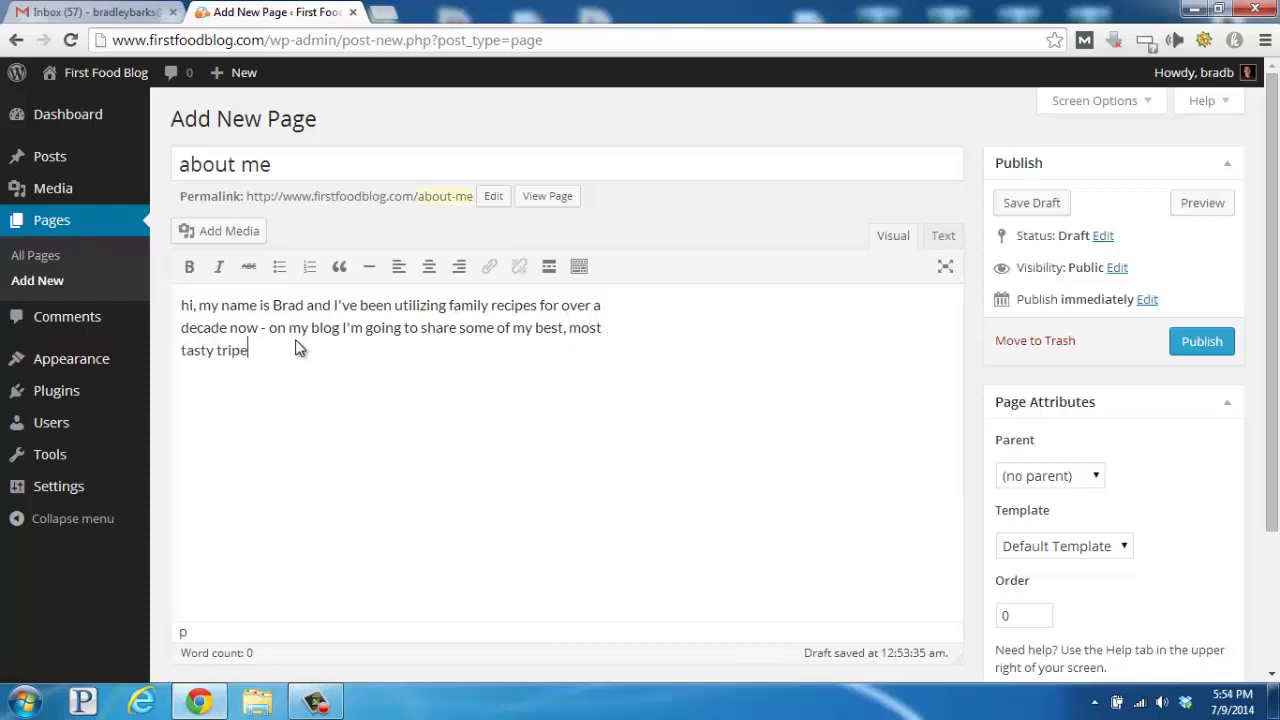
text(ips and recipes with you )
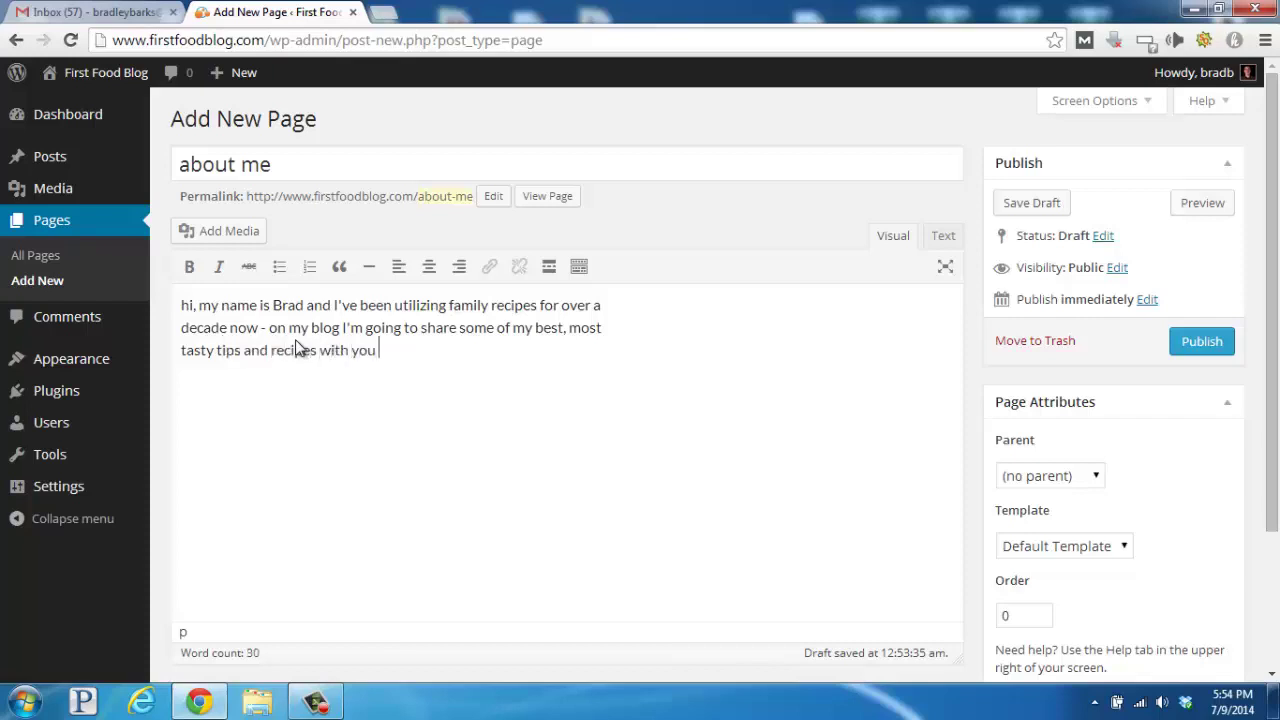
text(so you can use them with your fami)
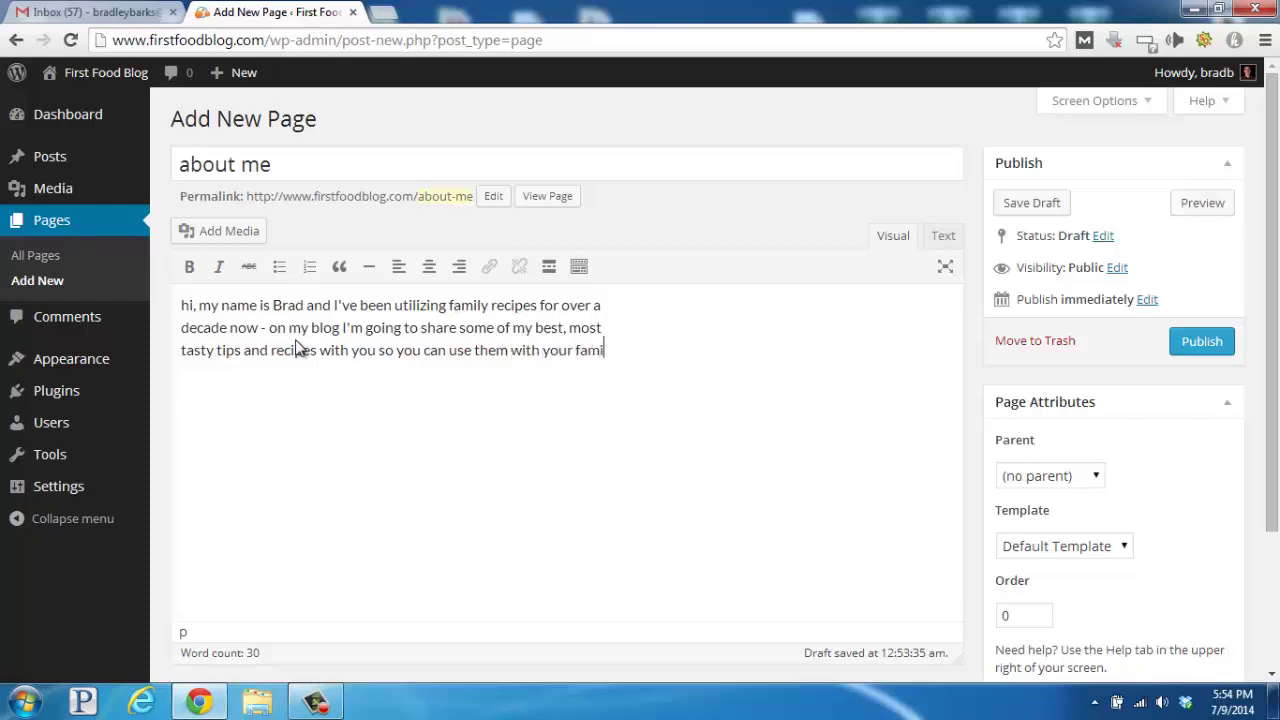
text(ly - thanks for stopping in and check back soon)
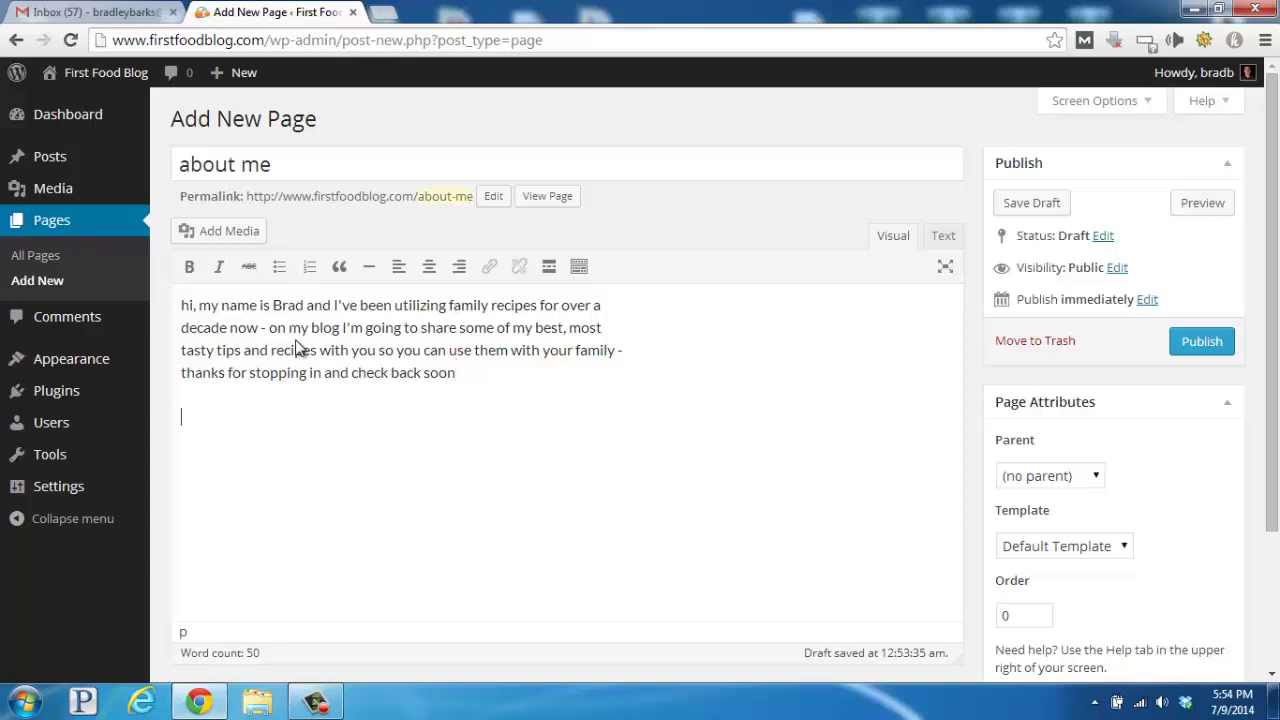
Start a new line and upload the headshot photo through Add Media
key(Return)
click(229, 231)
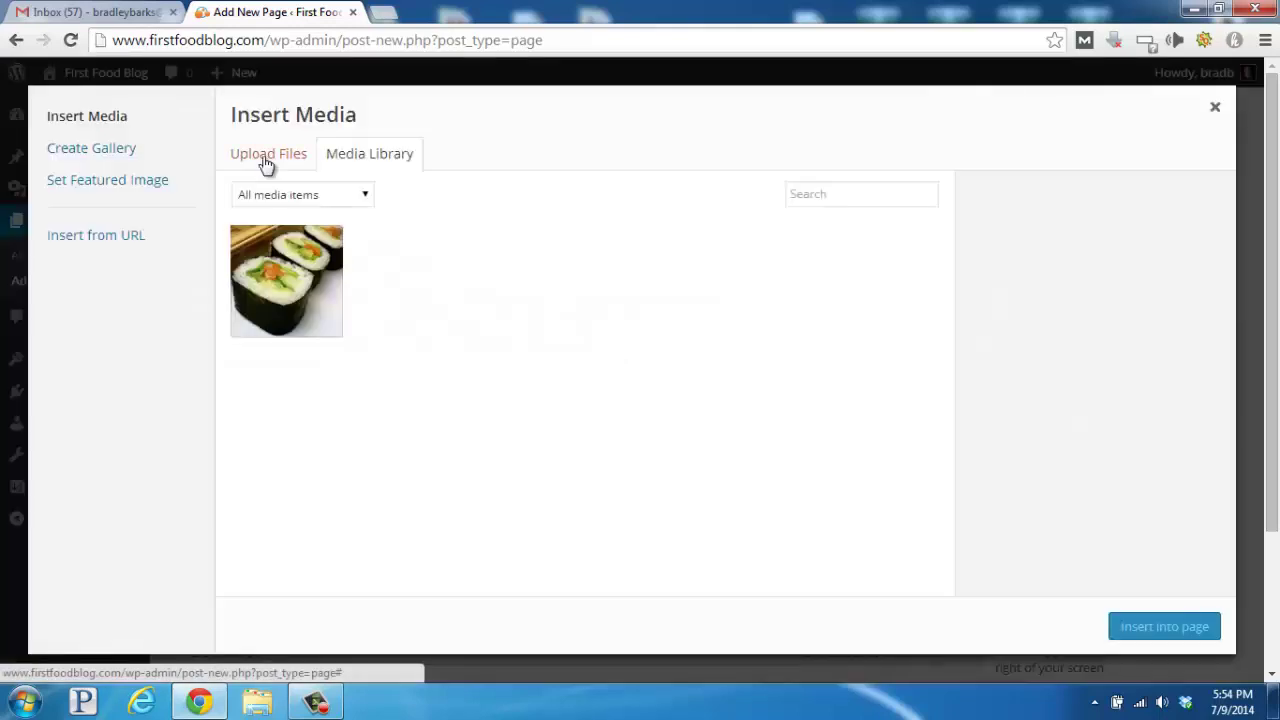
click(266, 155)
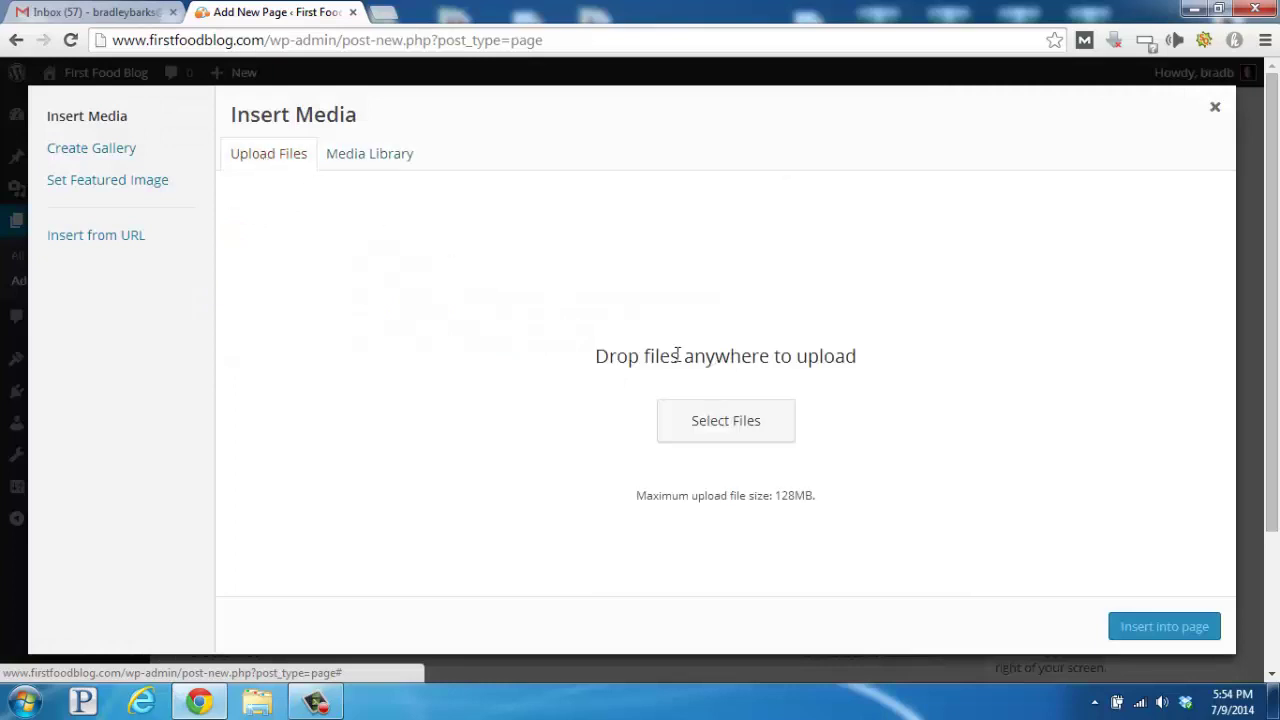
click(724, 425)
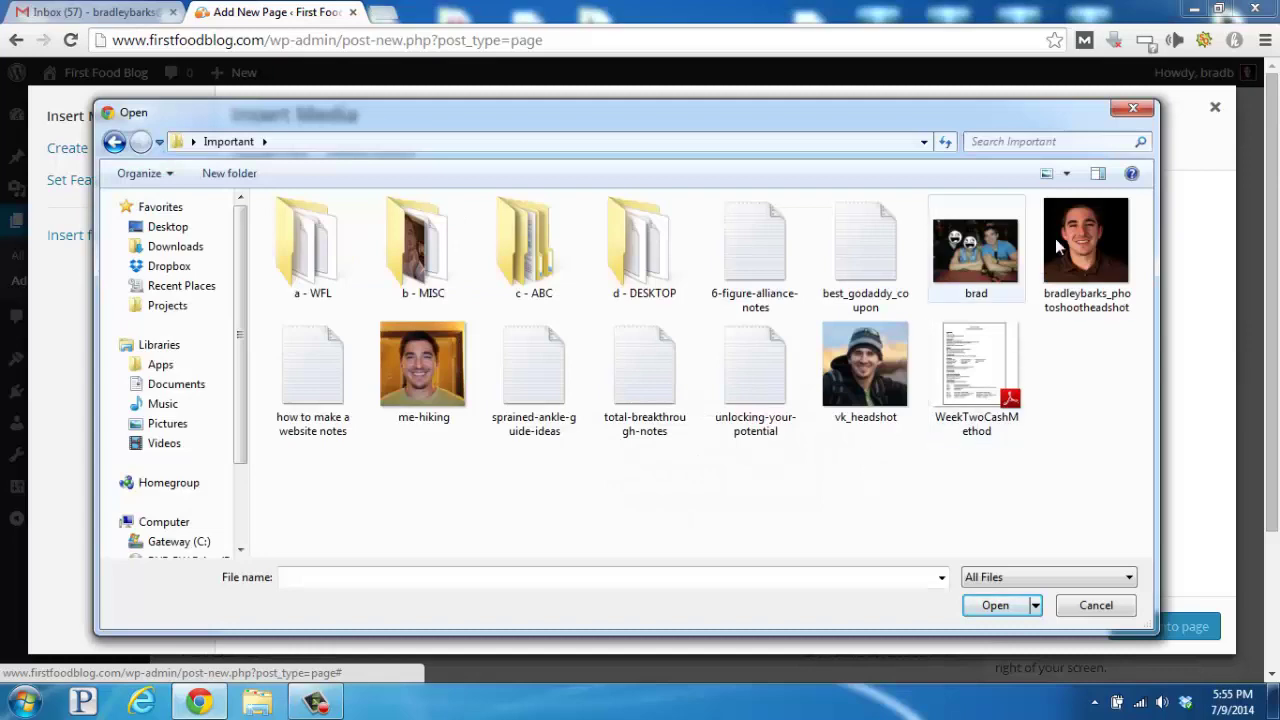
double_click(1088, 240)
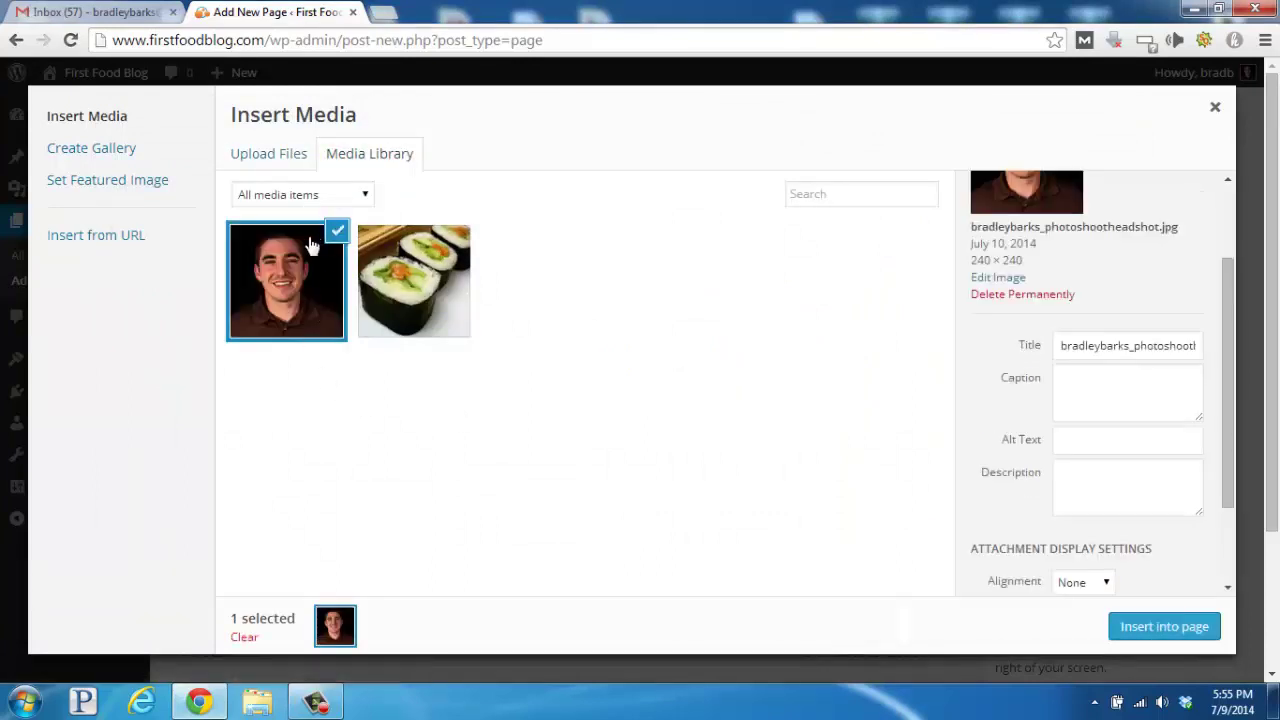
Set the headshot's Link To option to None
scroll(1137, 437, down, 3)
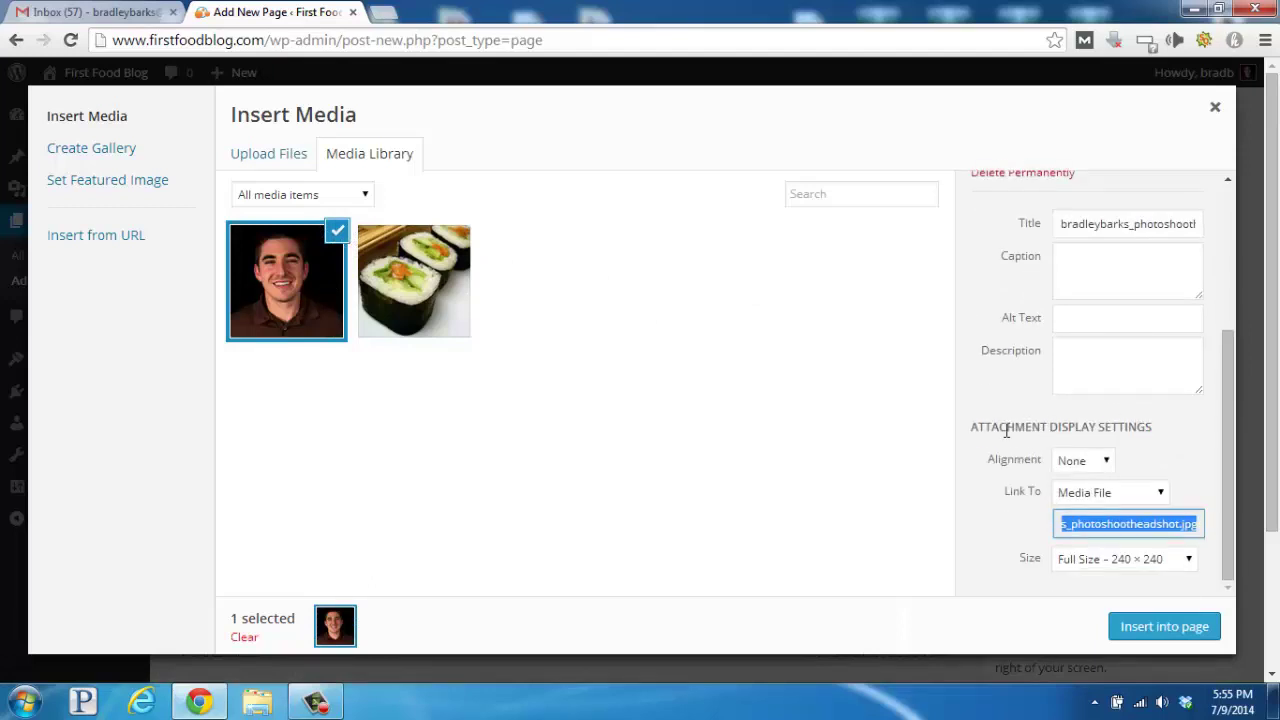
click(1158, 494)
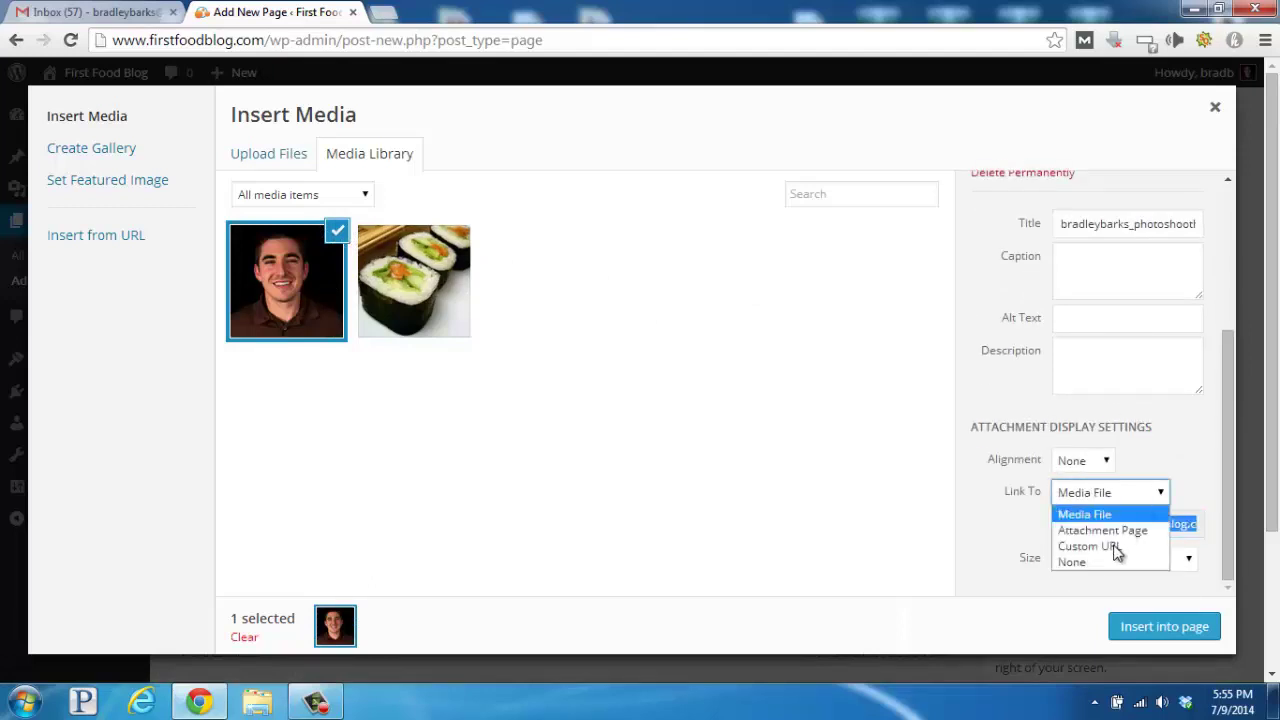
key(Escape)
click(1117, 566)
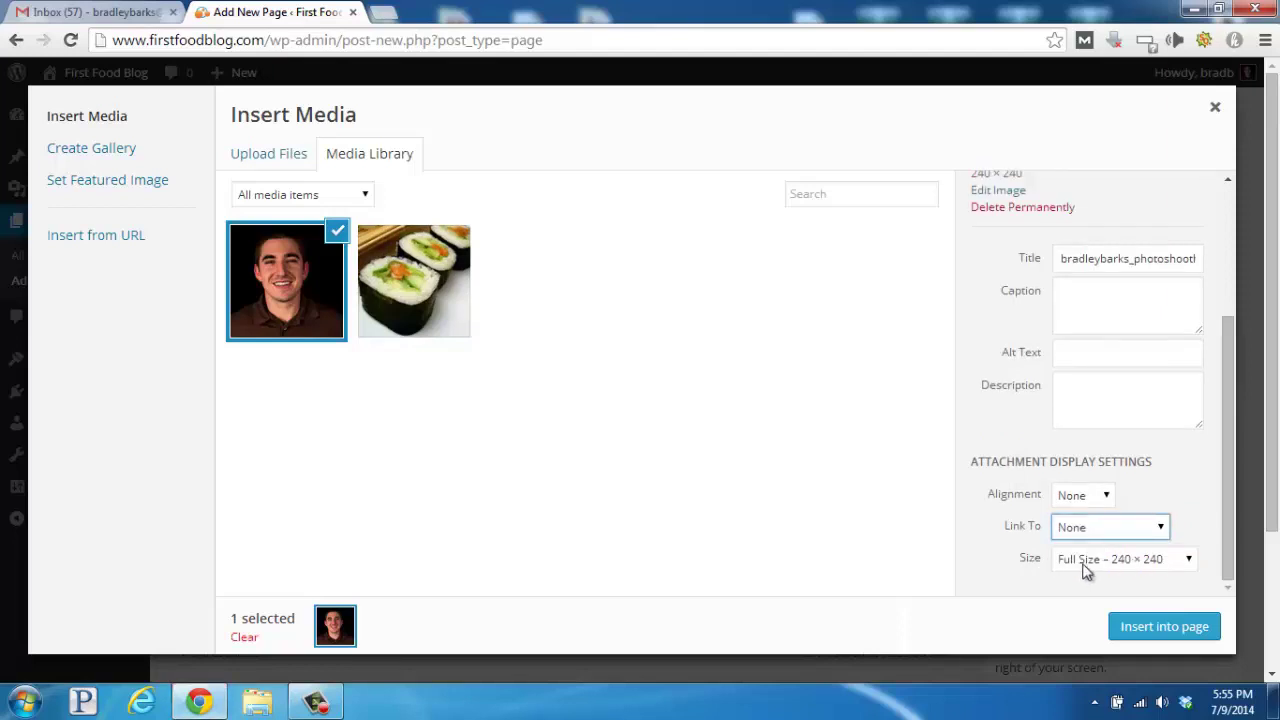
Insert the headshot below the bio and publish the about me page
click(1165, 627)
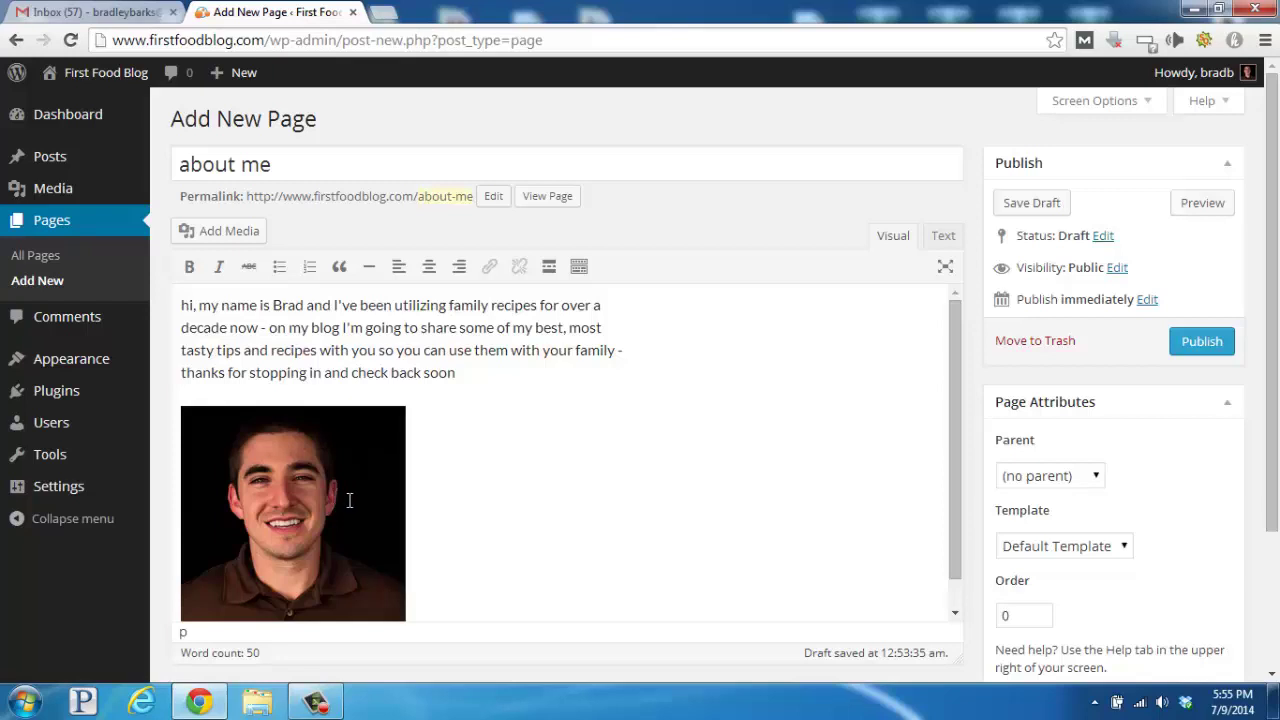
click(1203, 345)
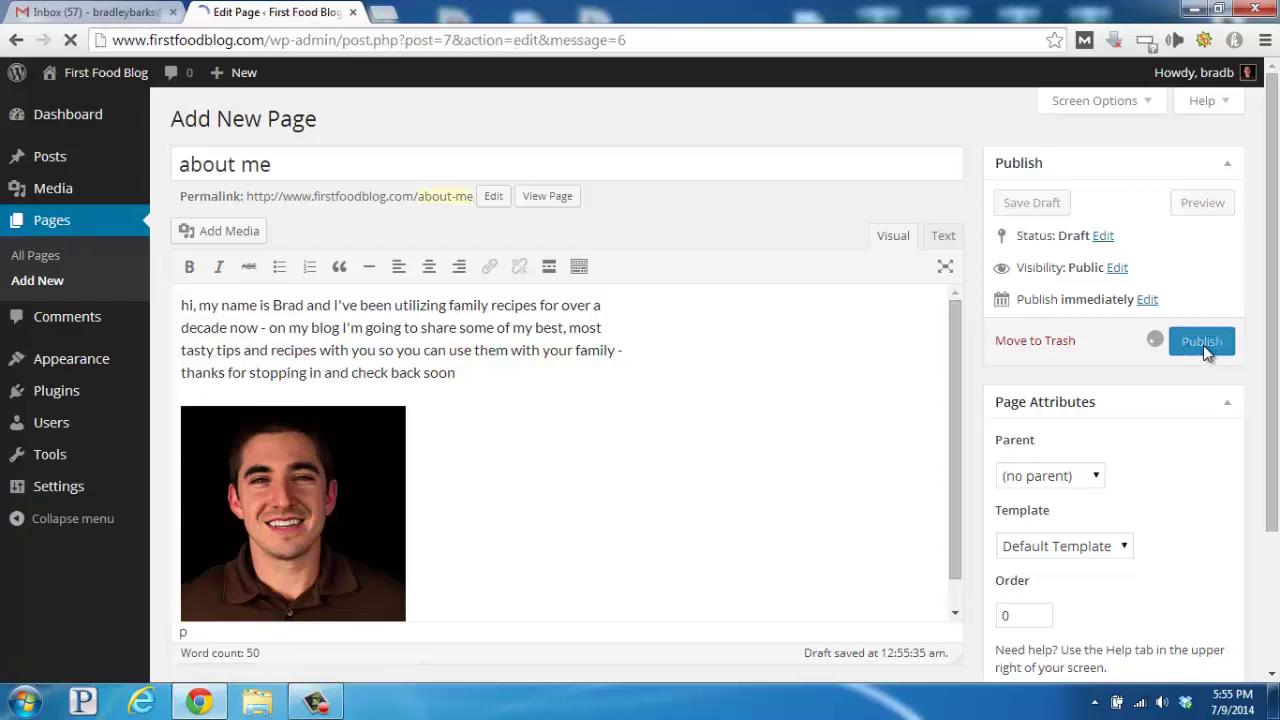
Open the published about me page in a new browser tab and view it
right_click(547, 256)
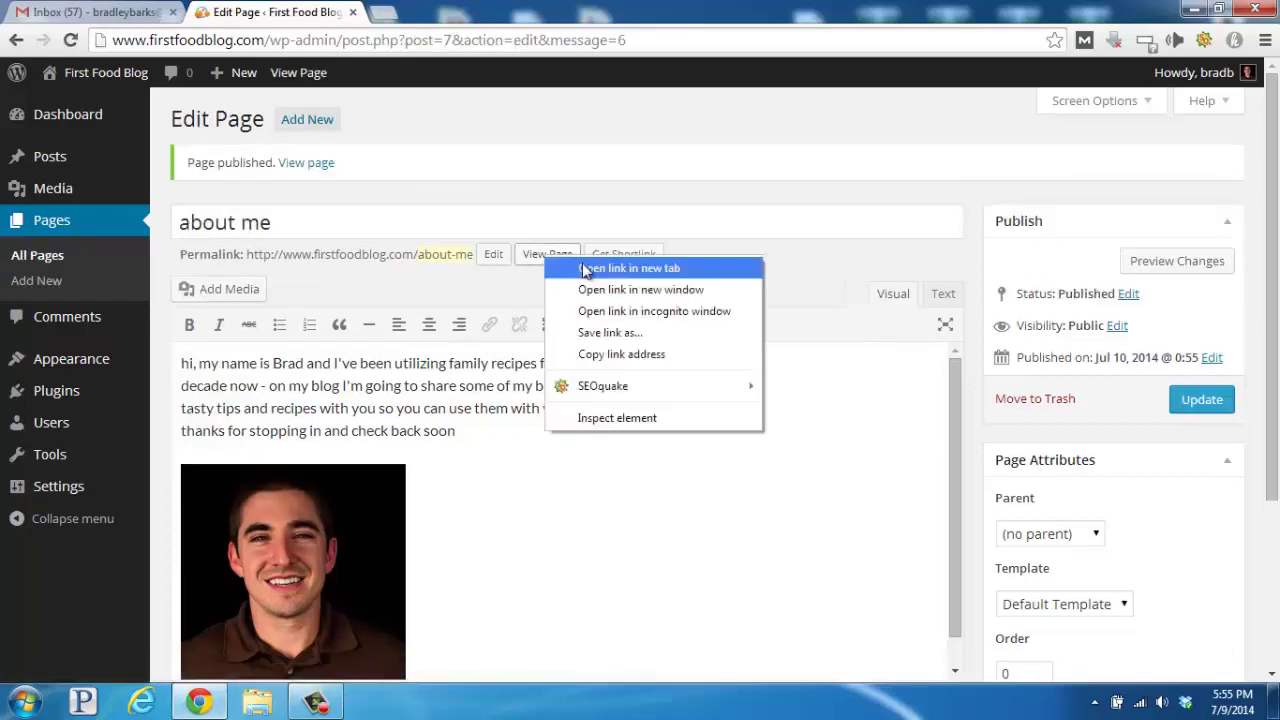
click(590, 268)
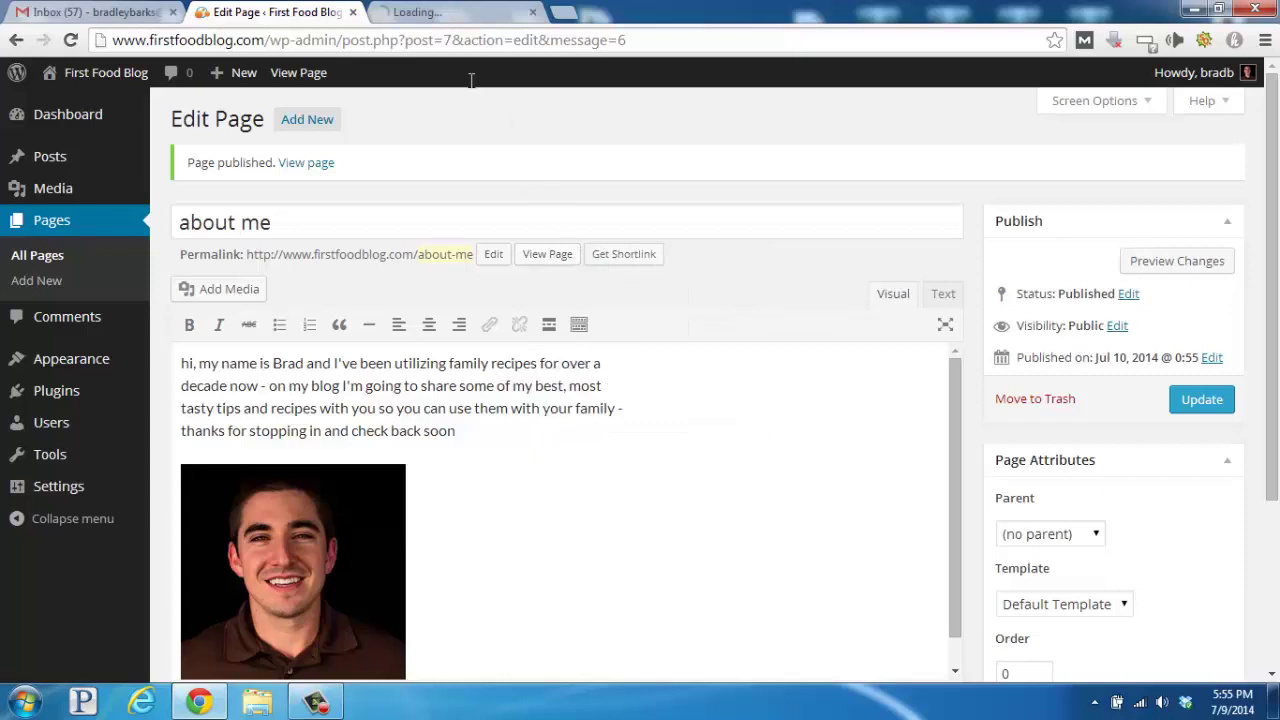
click(460, 15)
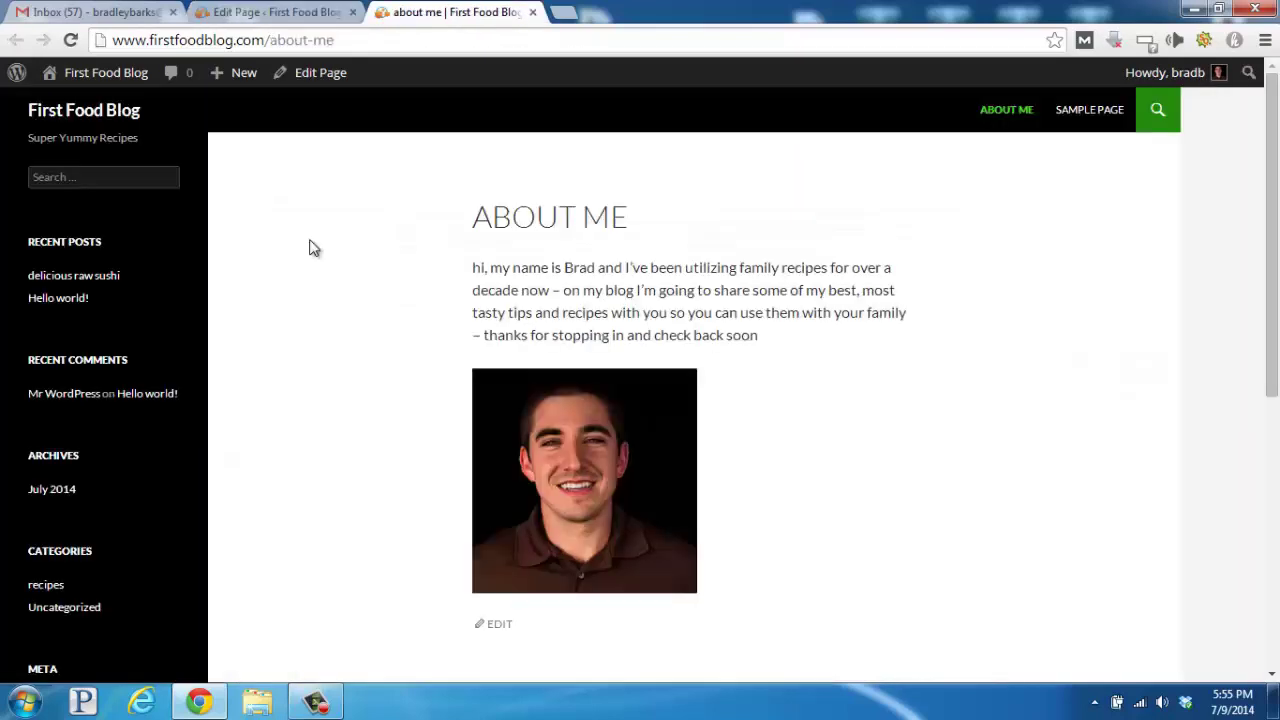